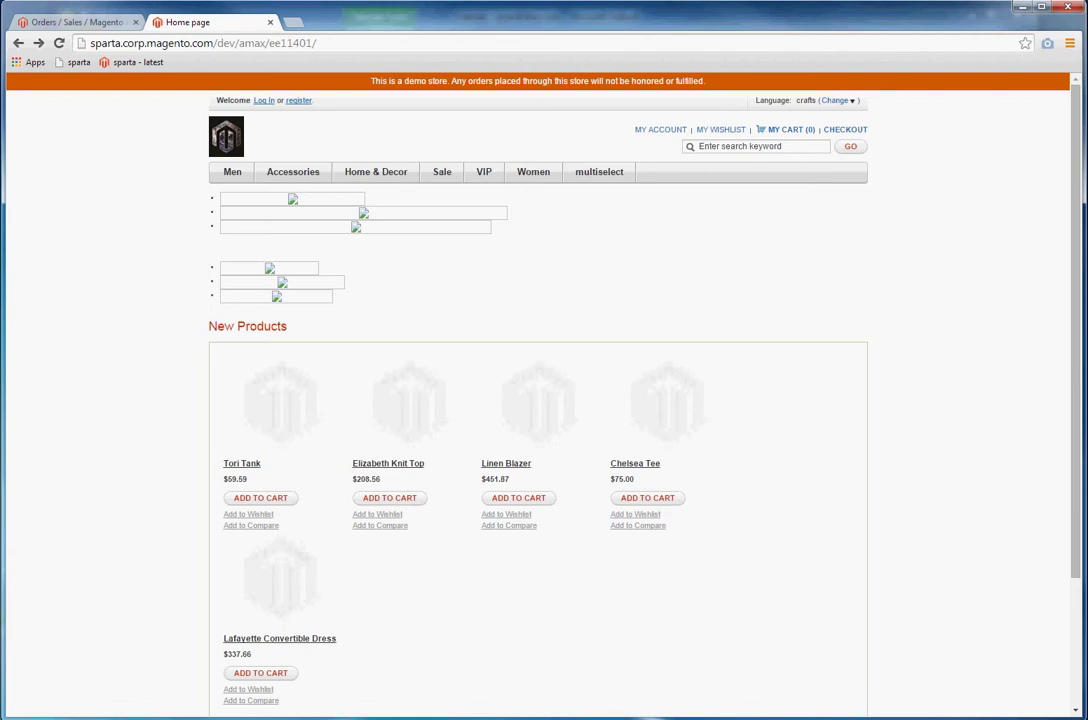
- Open the completed $149.00 order from Oct 13, 2014 11:39:58 AM in the admin's sales orders list
click(75, 22)
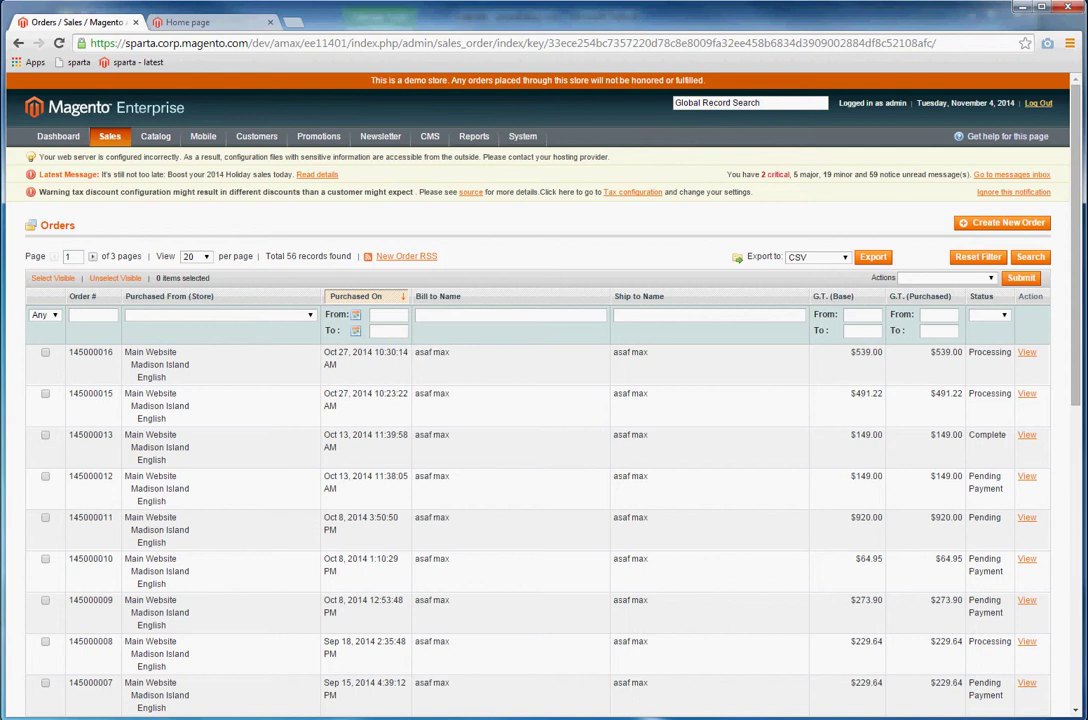
mouse_move(109, 136)
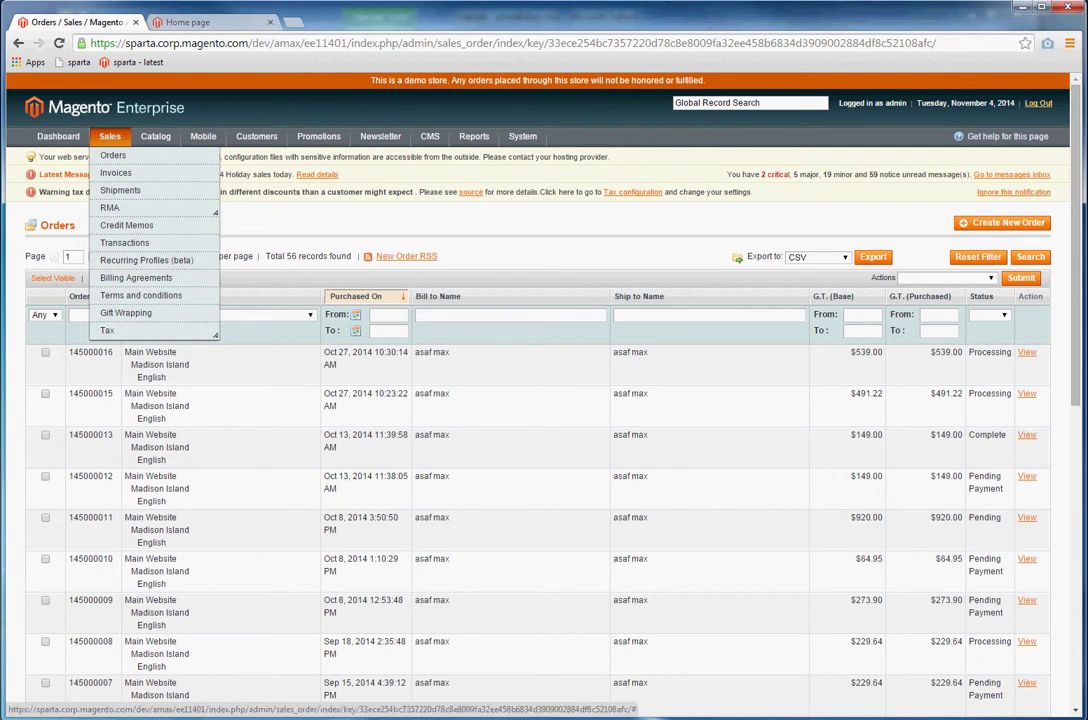
click(113, 155)
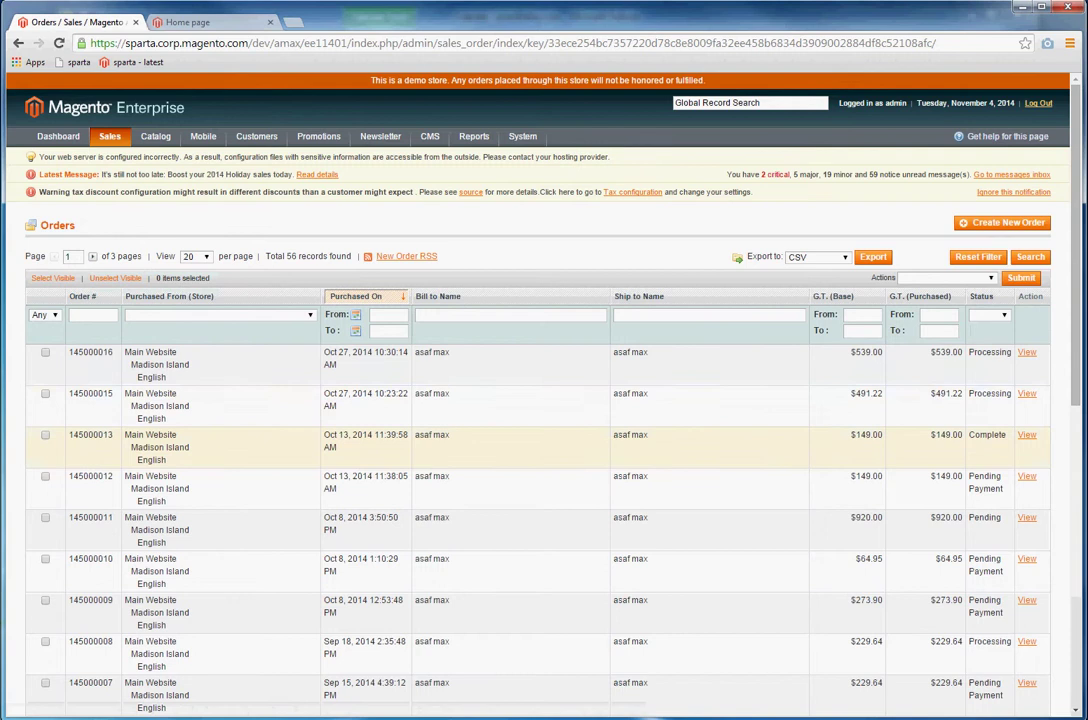
click(160, 446)
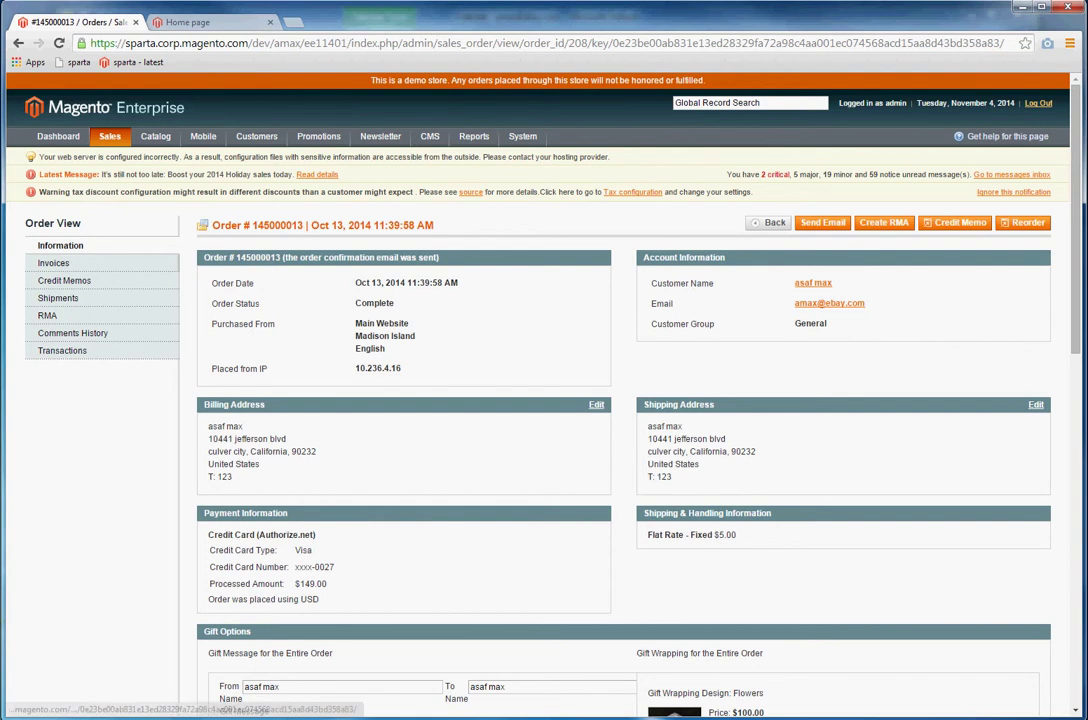
- Open the order's paid invoice and start a new credit memo from it
click(54, 263)
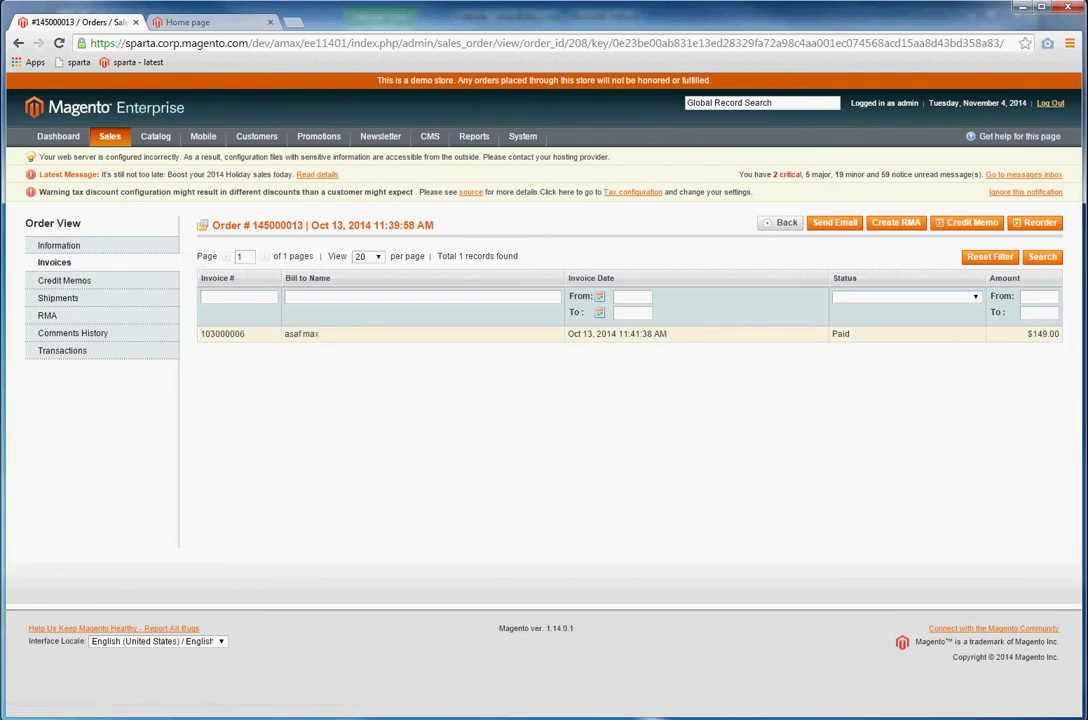
click(373, 333)
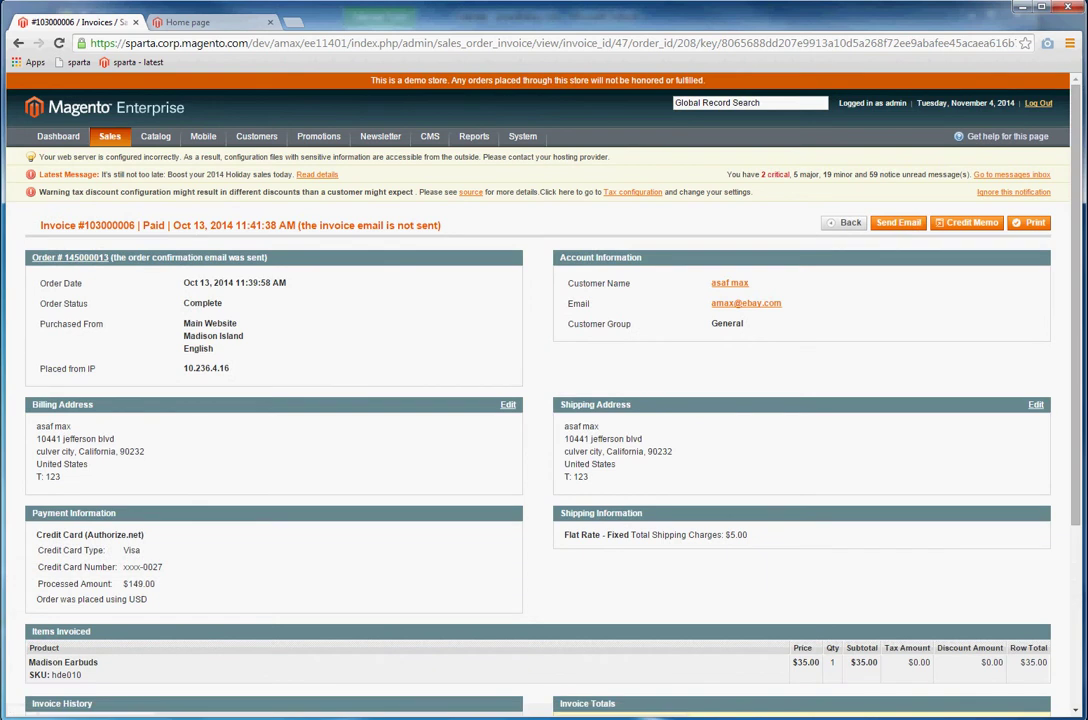
click(966, 222)
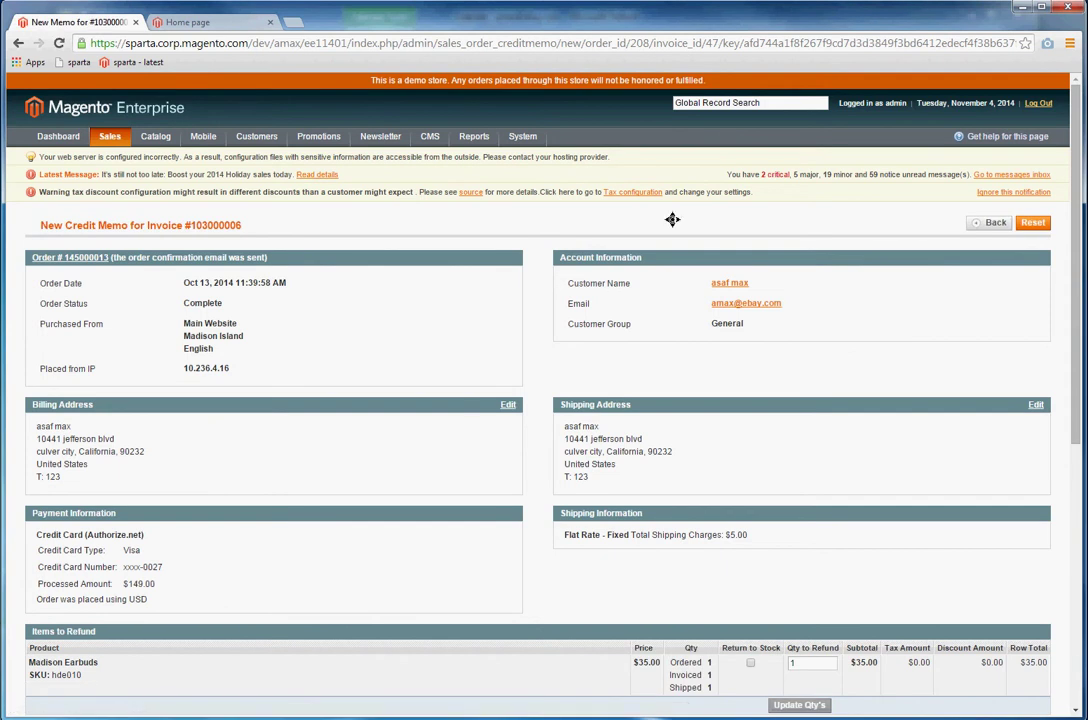
- Set the Madison Earbuds quantity to refund to 0 and recalculate the credit memo
scroll(672, 219, down, 3)
scroll(672, 219, up, 3)
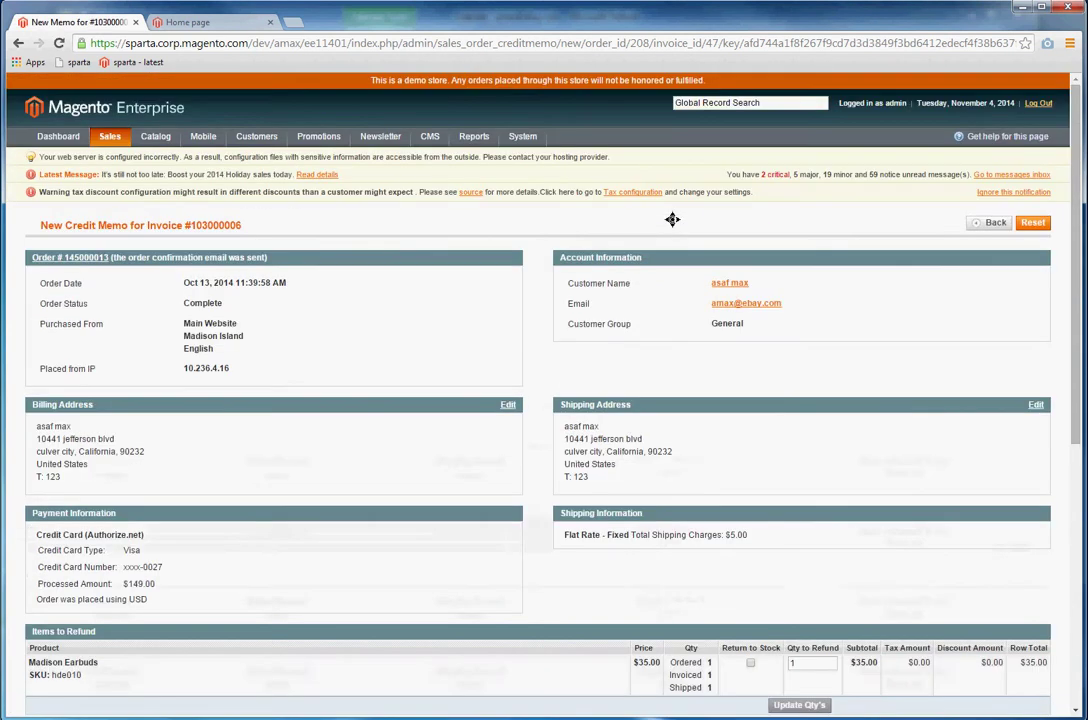
scroll(672, 219, down, 3)
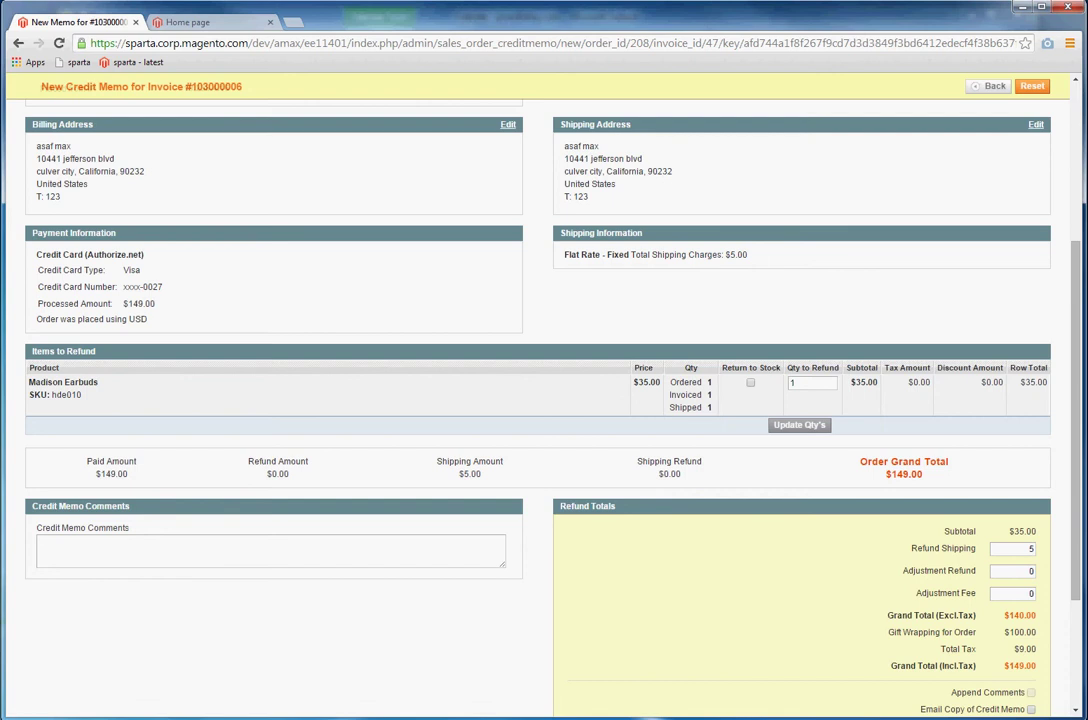
click(795, 382)
double_click(795, 382)
click(795, 382)
double_click(795, 382)
text(0)
click(799, 425)
scroll(490, 330, down, 3)
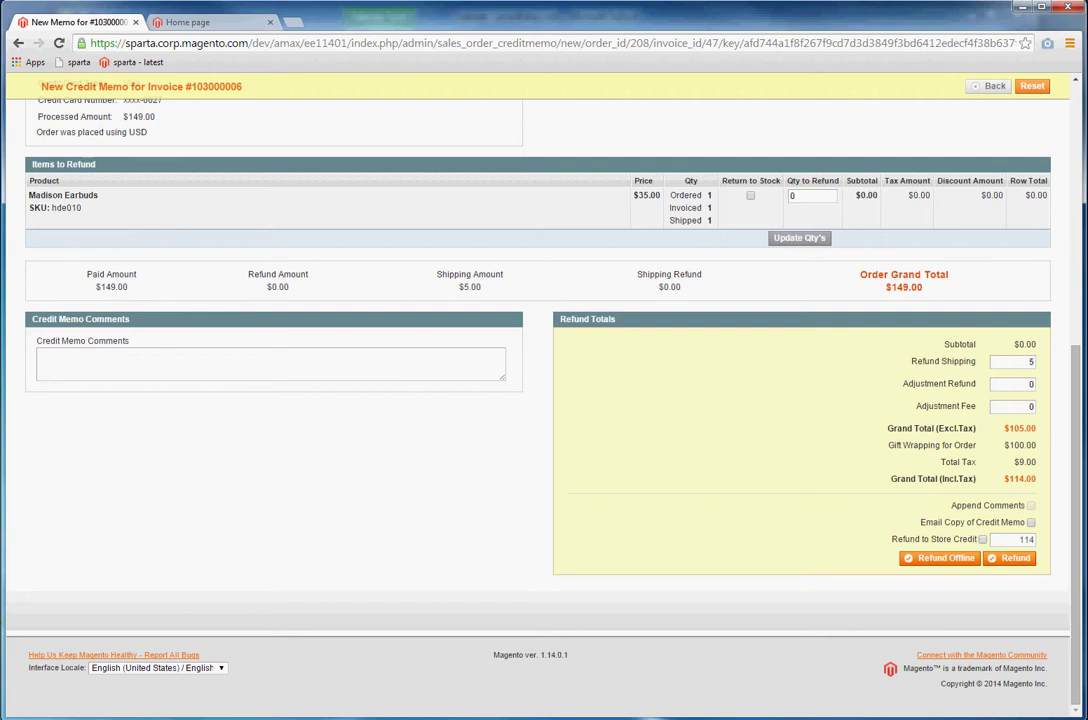
- Restore the Madison Earbuds quantity to refund to 1 and recalculate the credit memo
key(Tab)
double_click(1029, 361)
key(Down)
click(861, 316)
double_click(791, 195)
text(1)
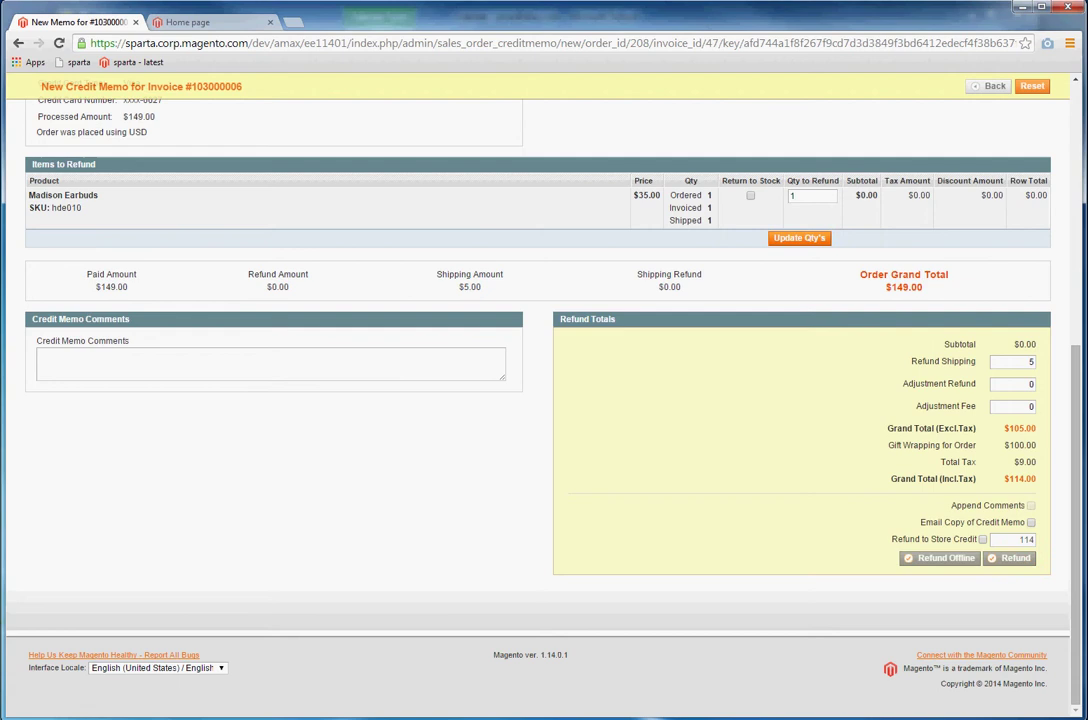
click(799, 238)
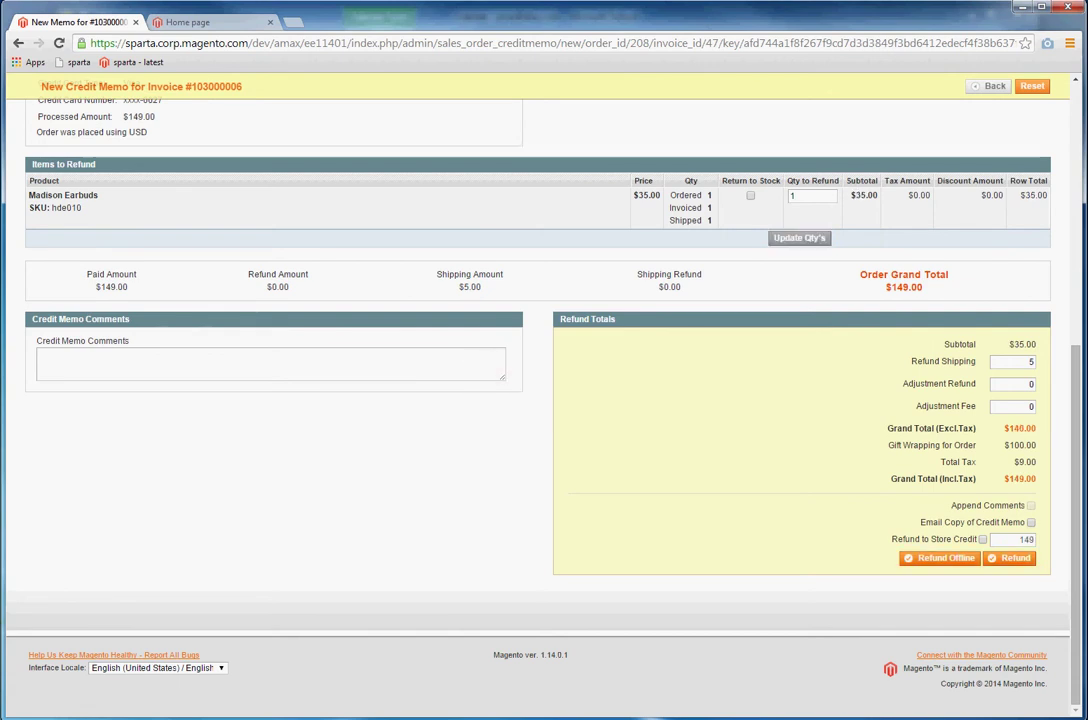
- Try a refund shipping amount of 0, and set it back to 5
click(750, 195)
double_click(1029, 361)
text(0)
double_click(1029, 361)
text(58)
key(BackSpace)
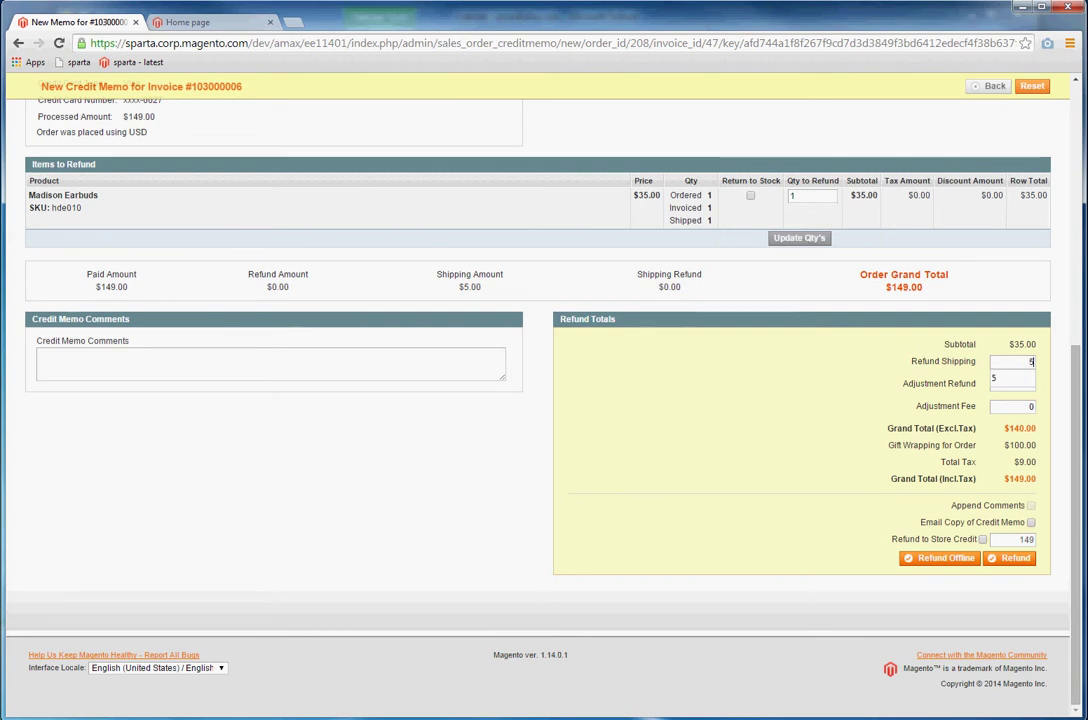
key(Escape)
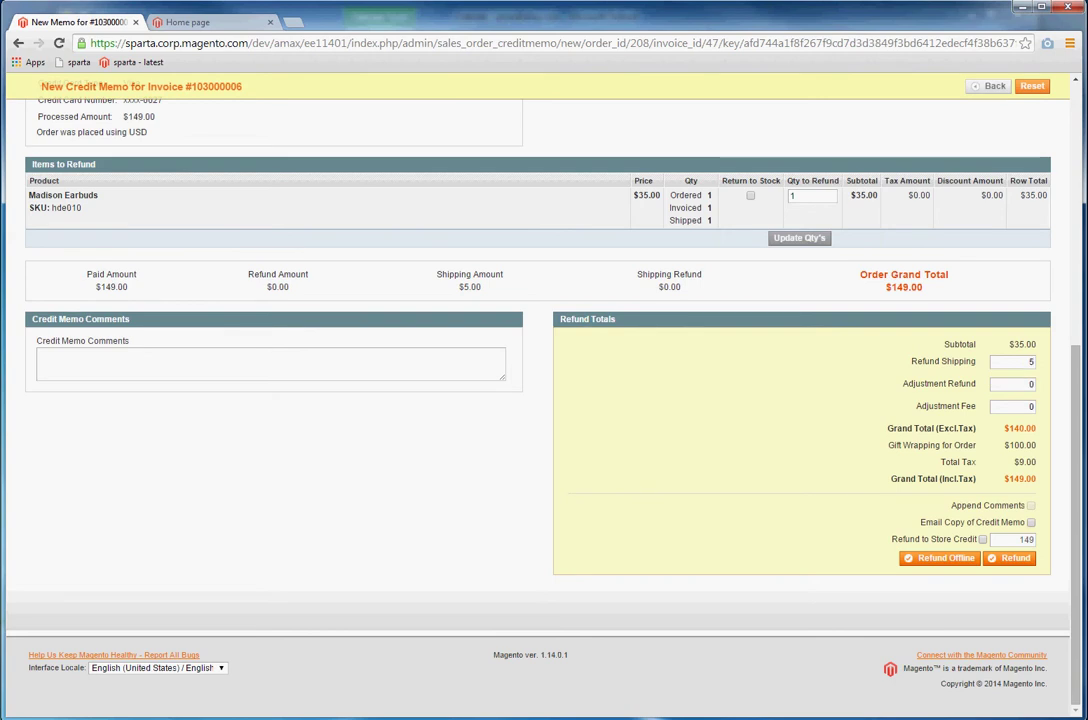
- Try an adjustment fee of 2 on the credit memo, and set it back to 0
key(Tab)
key(Tab)
key(Down)
click(1029, 406)
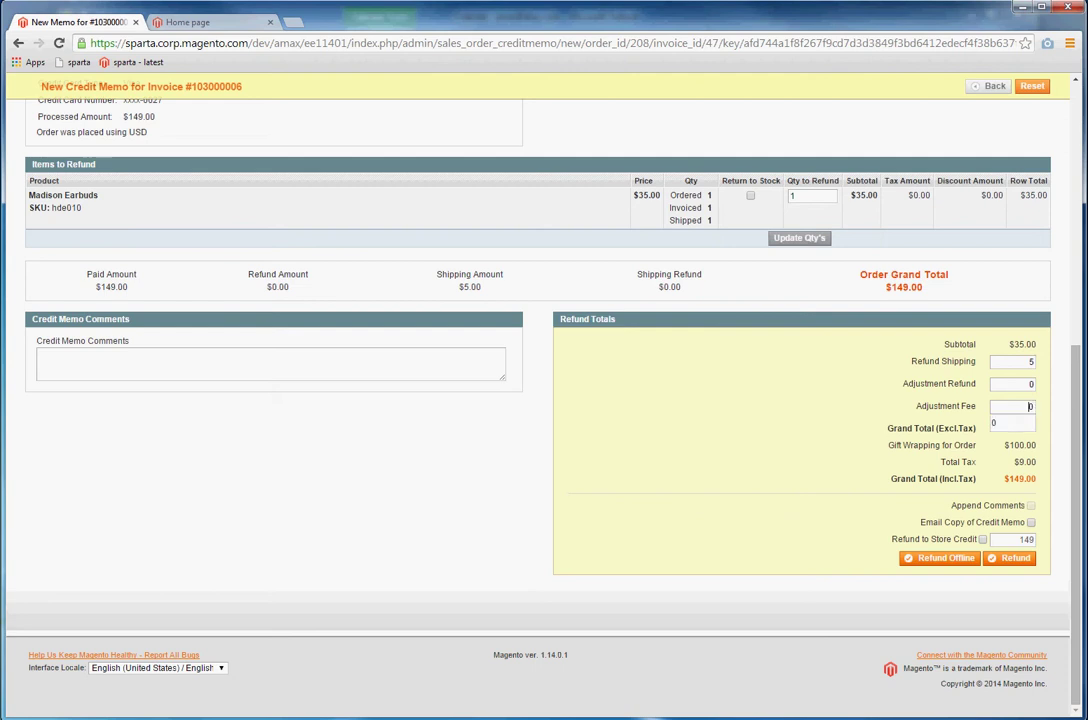
key(Escape)
double_click(1028, 406)
text(2)
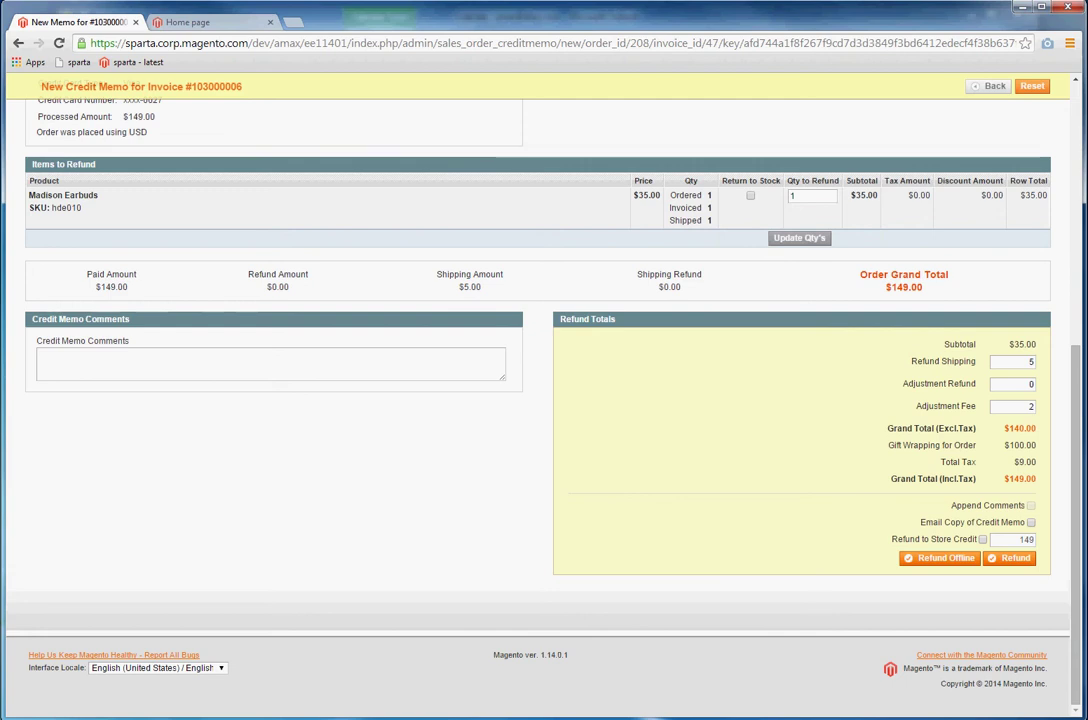
double_click(1029, 406)
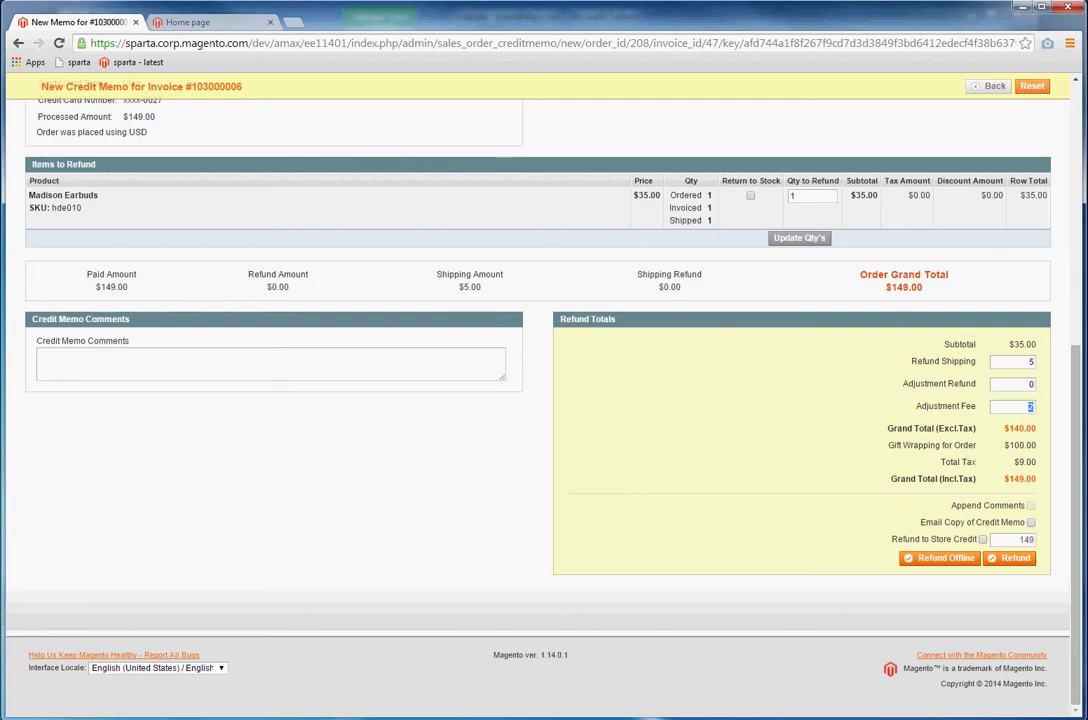
text(0)
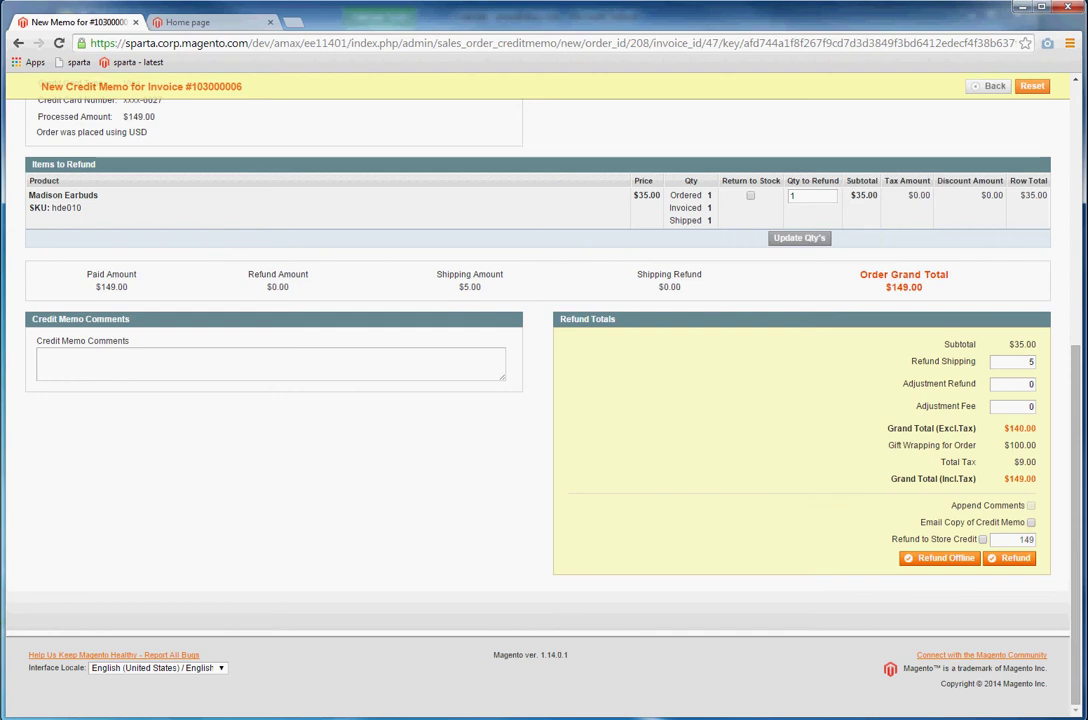
- Issue the credit memo as an online refund for the invoice
middle_click(826, 420)
scroll(826, 420, up, 2)
scroll(826, 420, down, 2)
click(1009, 558)
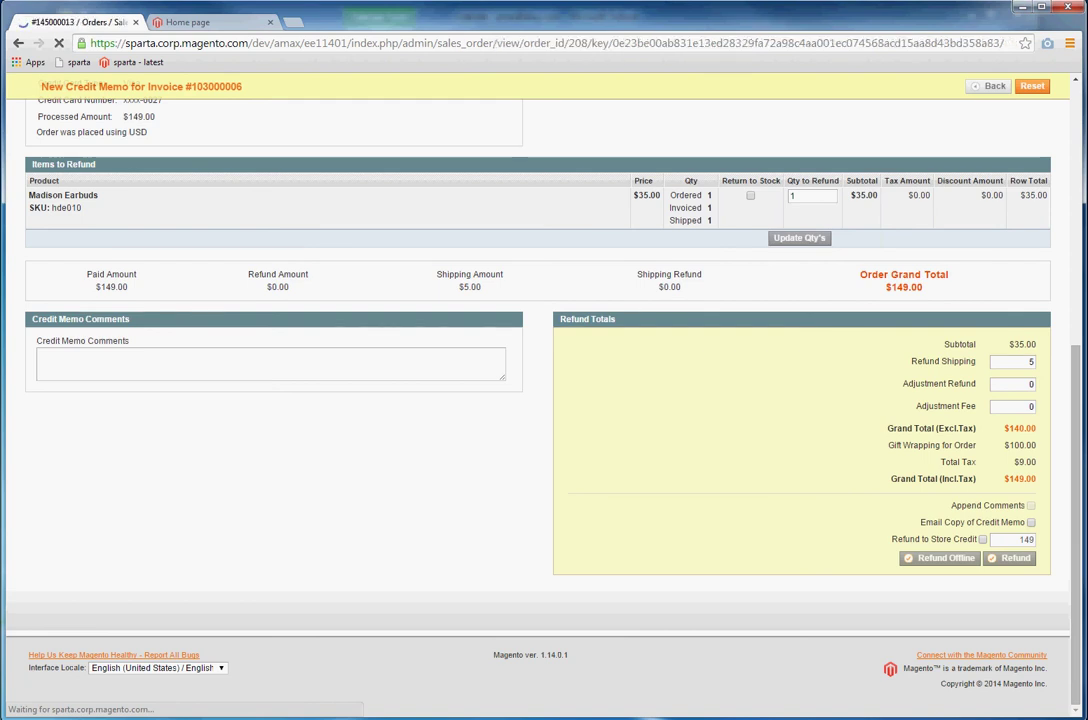
- Review the refunded order's status, item quantities, comments history and order totals
scroll(921, 409, down, 10)
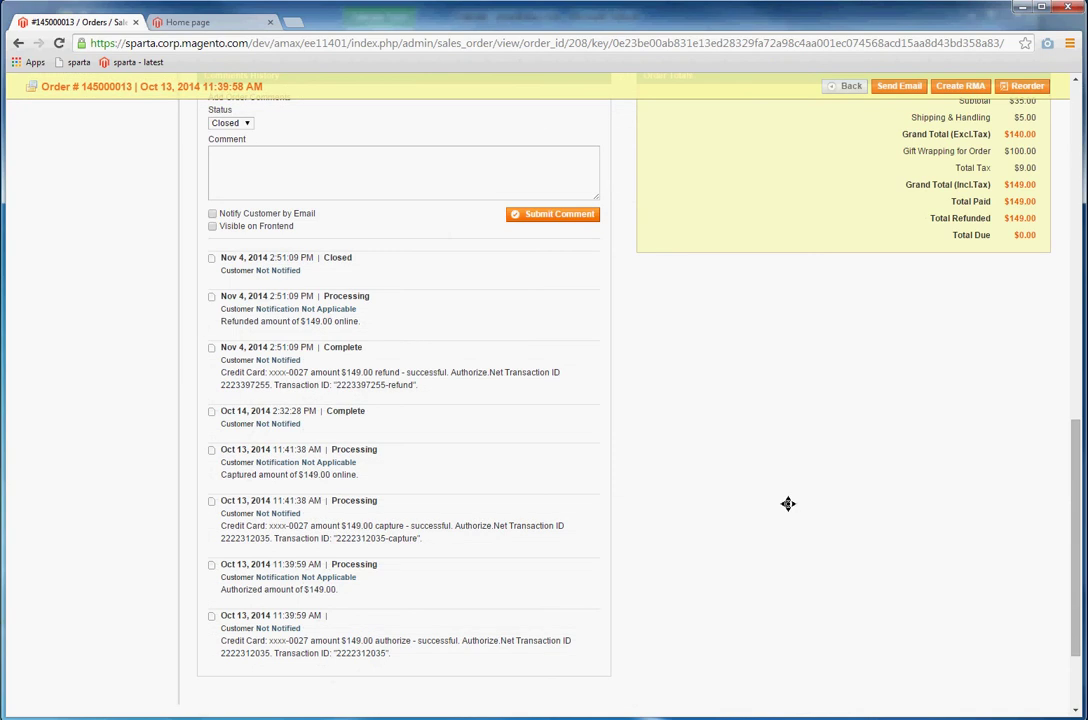
scroll(787, 503, up, 8)
scroll(787, 503, up, 3)
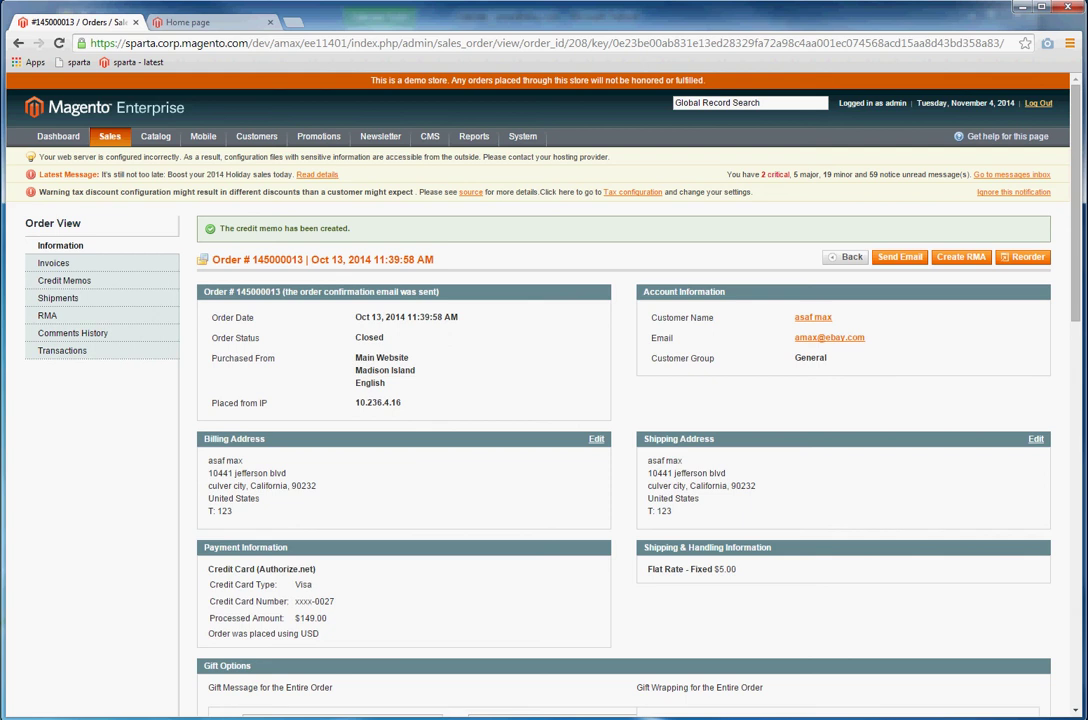
scroll(134, 457, down, 8)
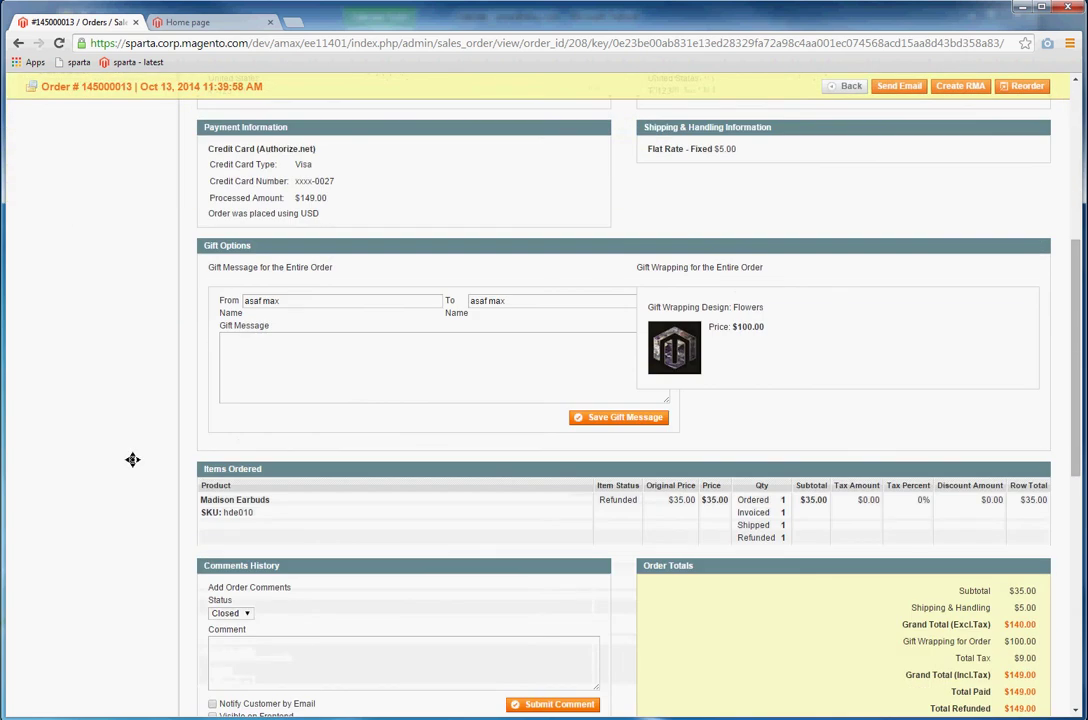
scroll(125, 502, up, 10)
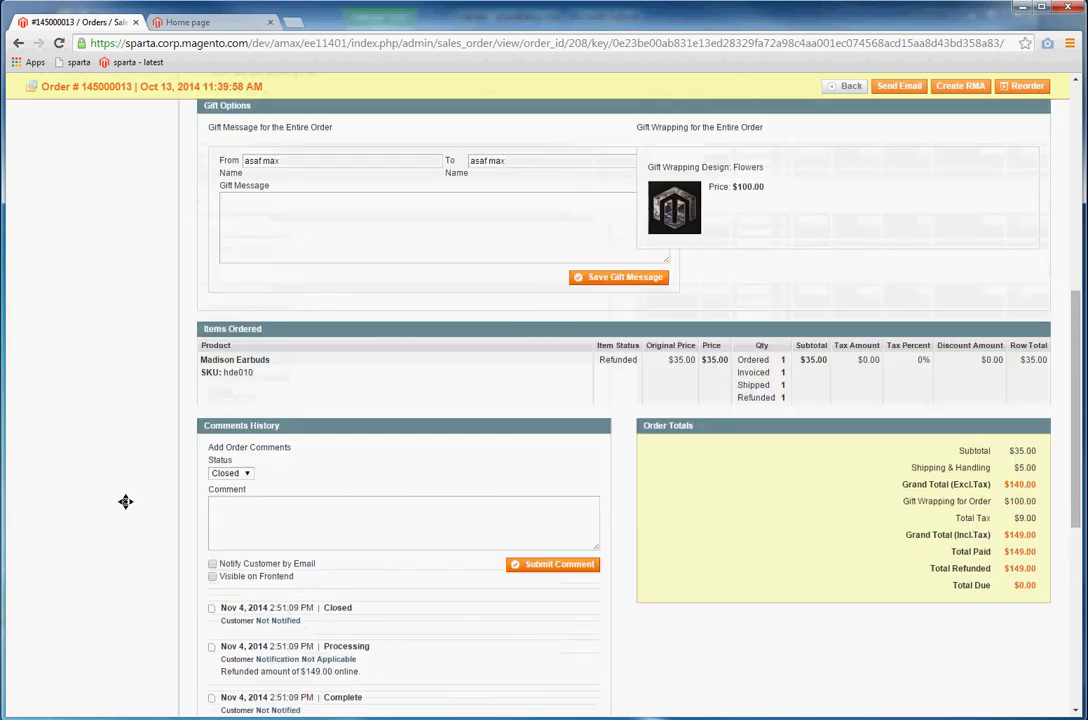